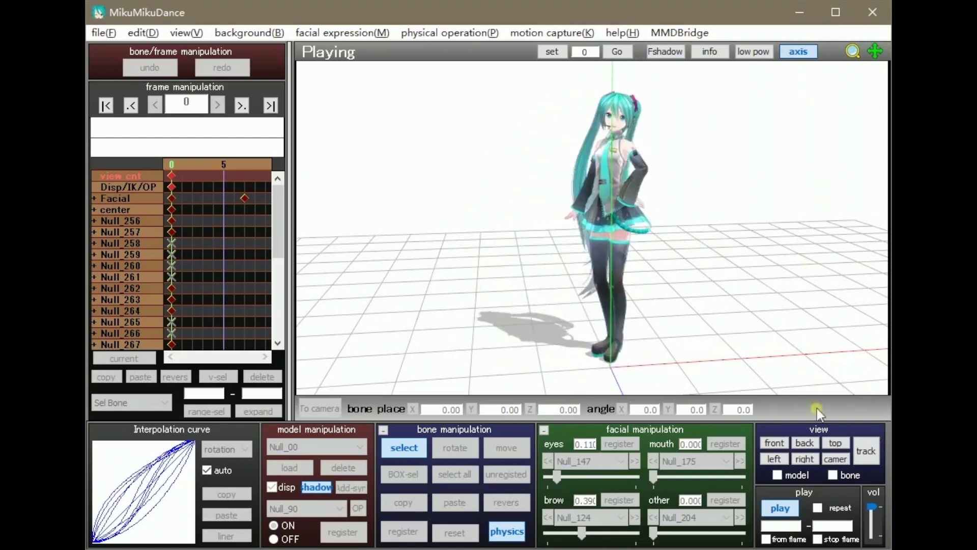
Step: Stop the animation playback and clear the keyframe selection
left_click(788, 509)
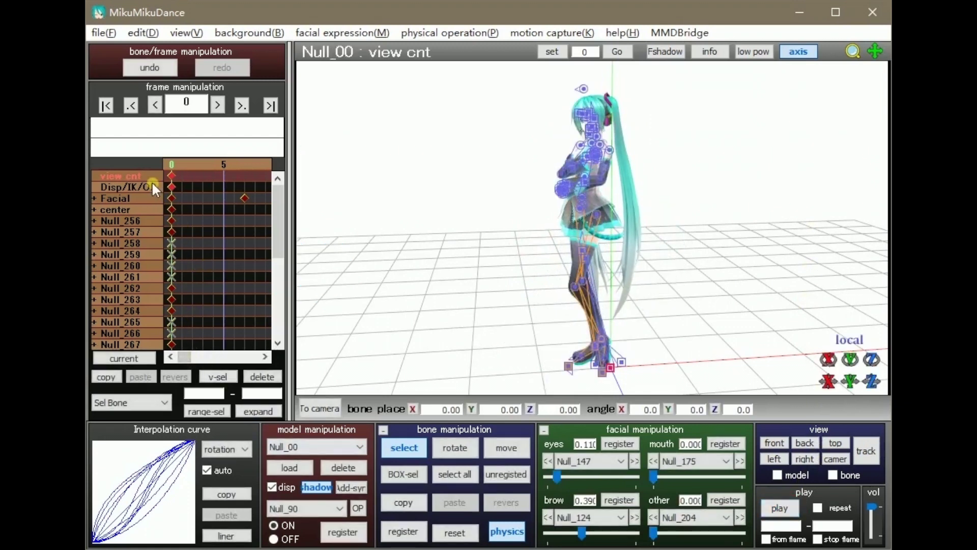
left_click(171, 175)
left_click(187, 287)
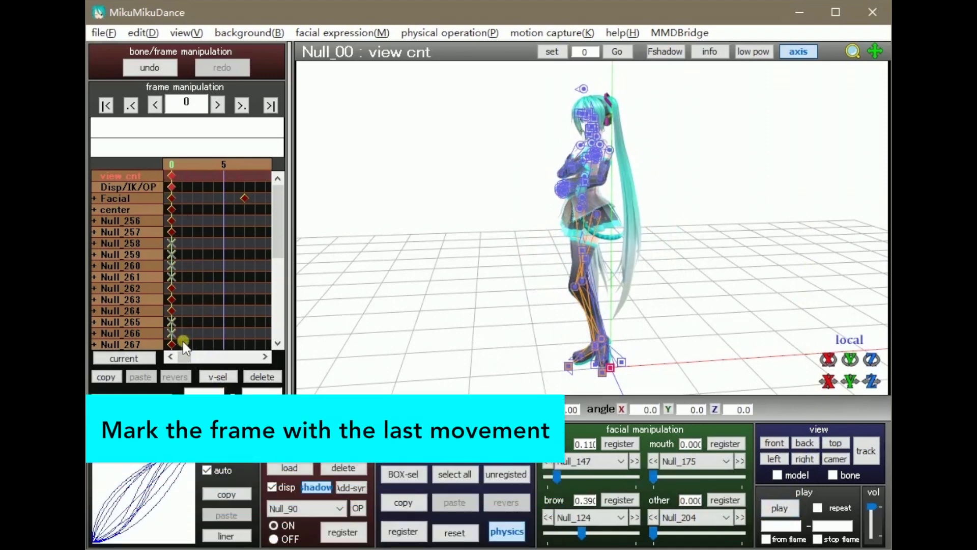
Step: Scroll the timeline to the dance's final keyframes, ending at frame 9180
left_click_drag(187, 357, 261, 360)
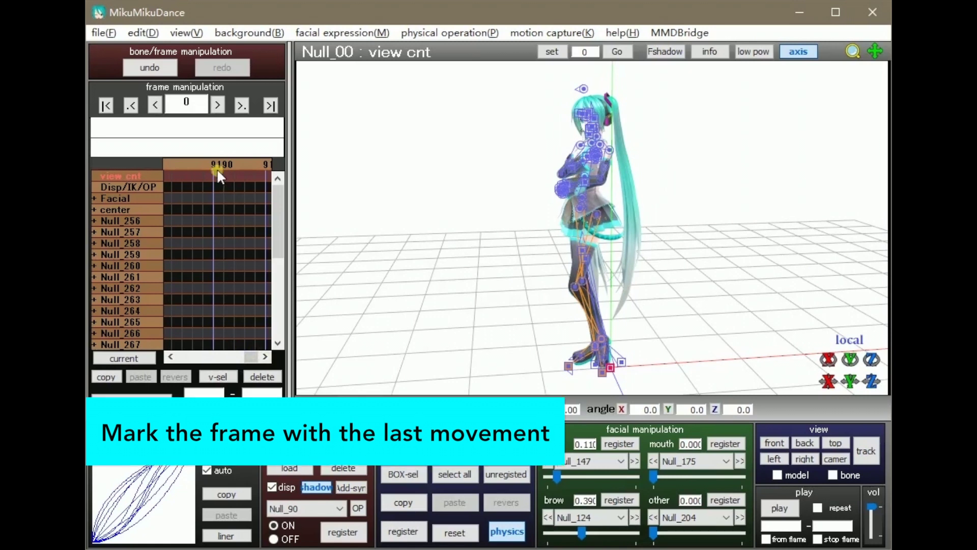
left_click(181, 342)
left_click(170, 357)
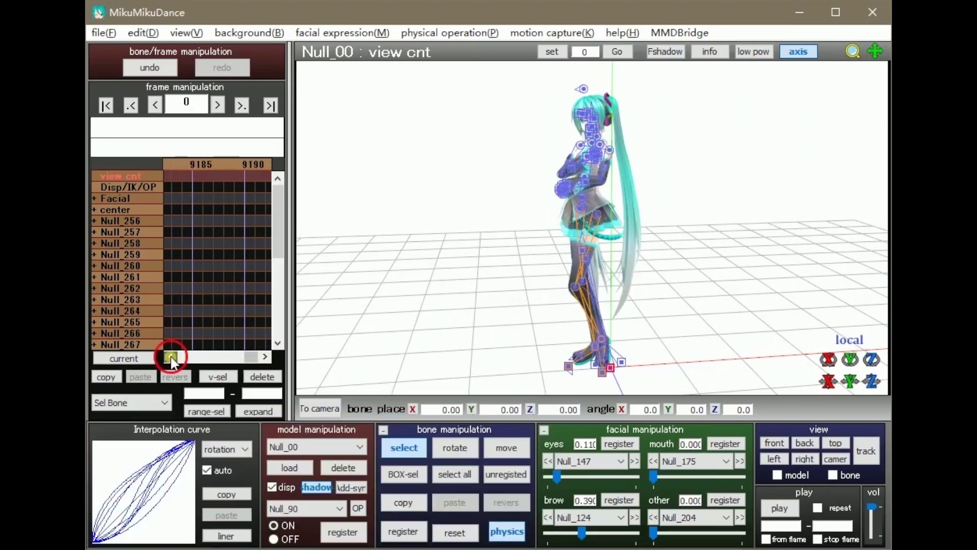
left_click(170, 357)
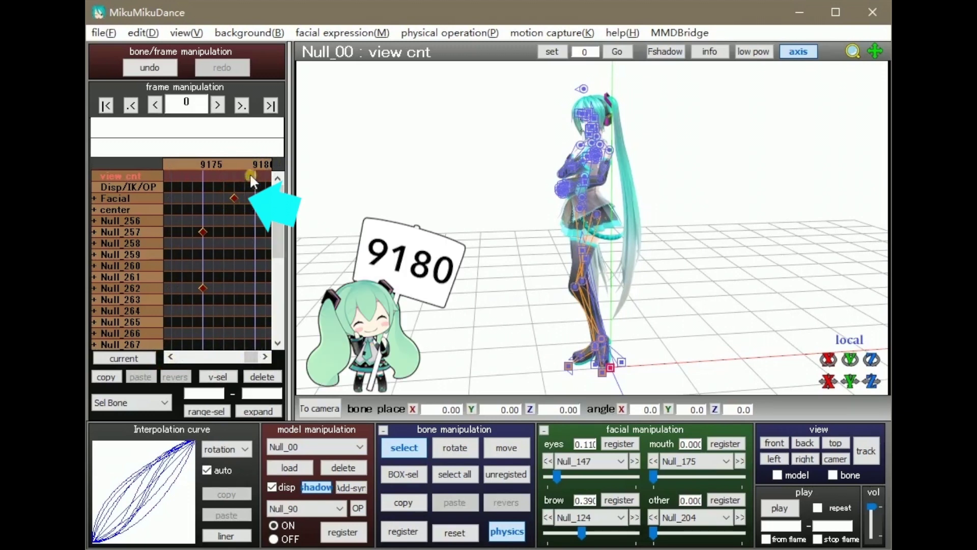
left_click(264, 357)
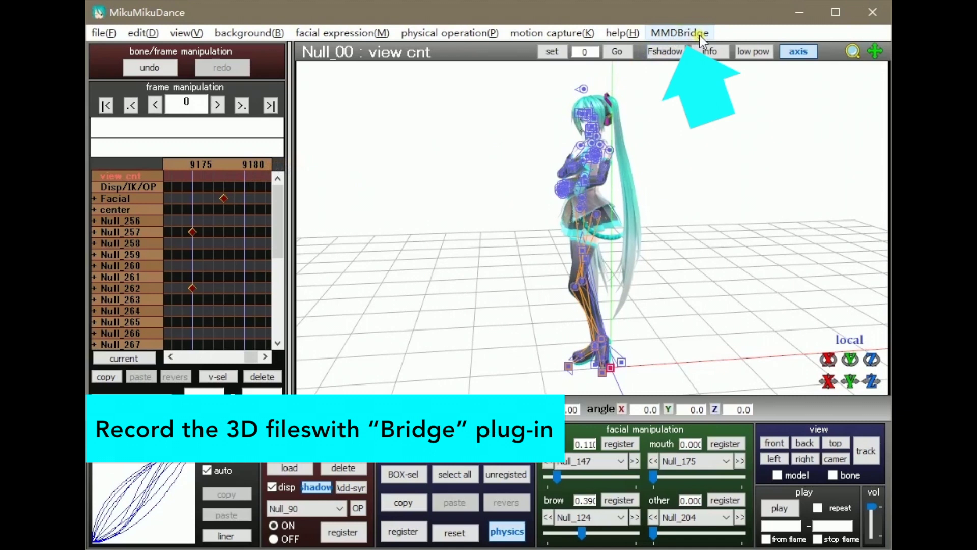
Step: In MMDBridge settings, set mmdbridge_alembic_for_c4d.py to 実行する with end frame 9180, then confirm
left_click(700, 34)
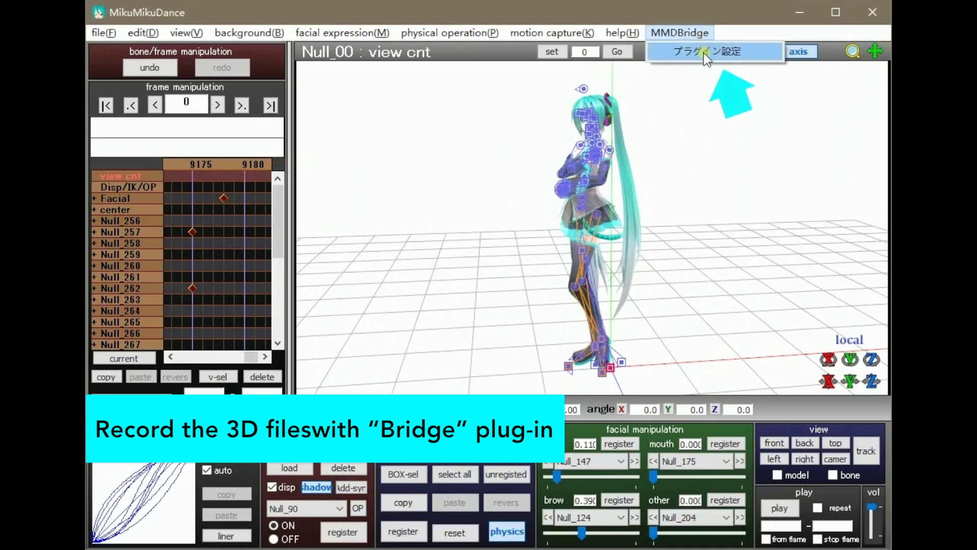
left_click(704, 52)
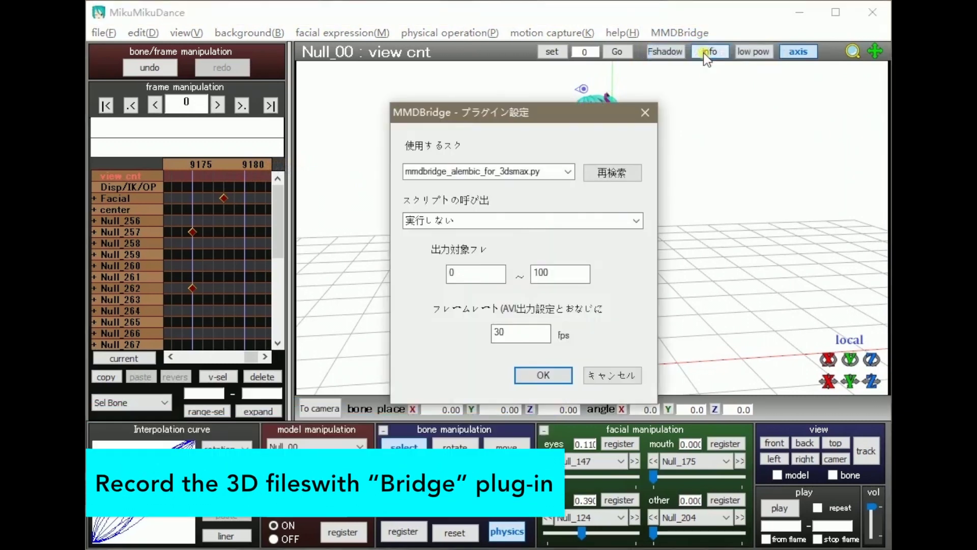
left_click(568, 173)
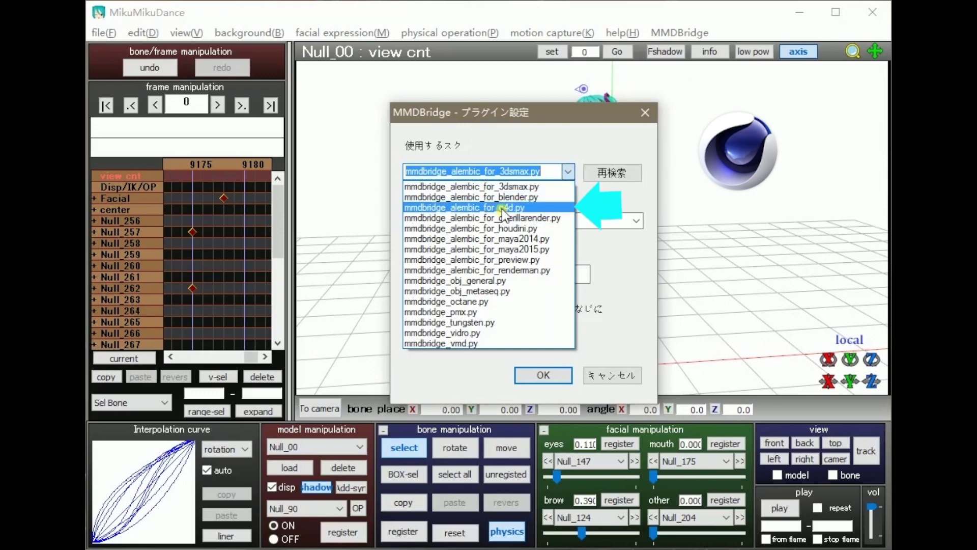
left_click(502, 208)
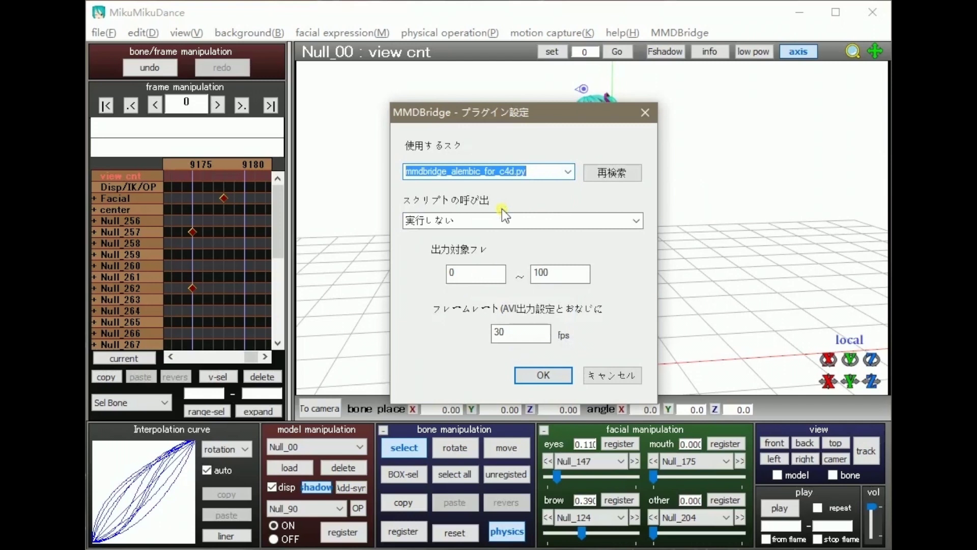
left_click(513, 218)
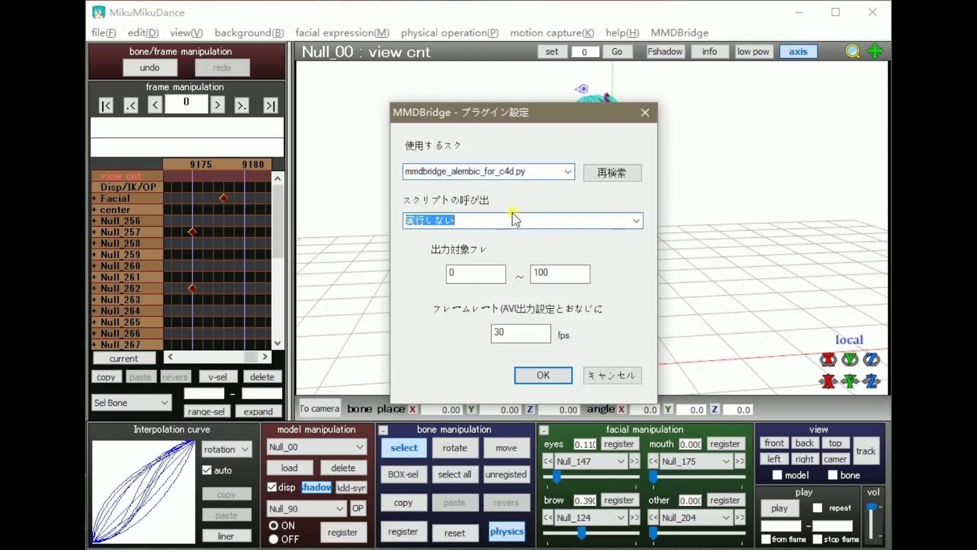
left_click(636, 220)
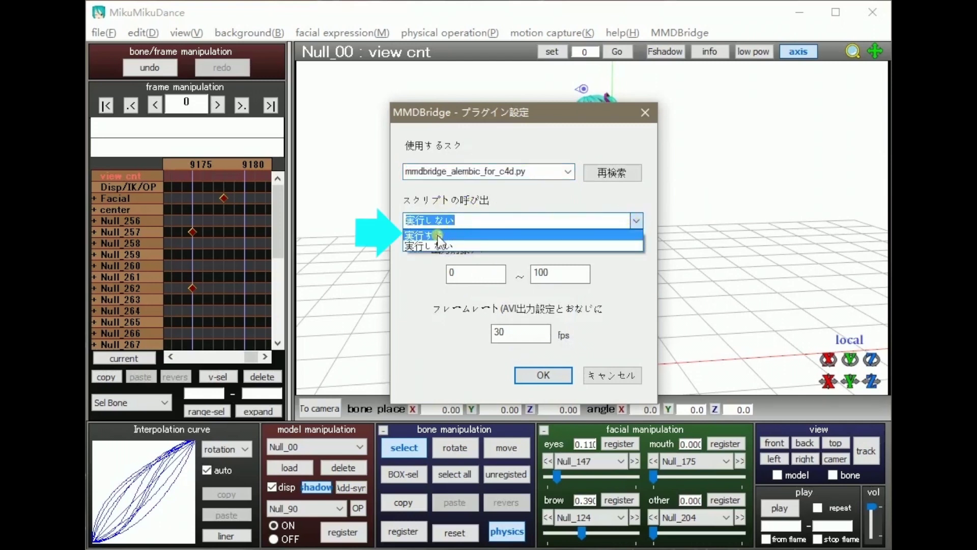
left_click(439, 237)
left_click(574, 280)
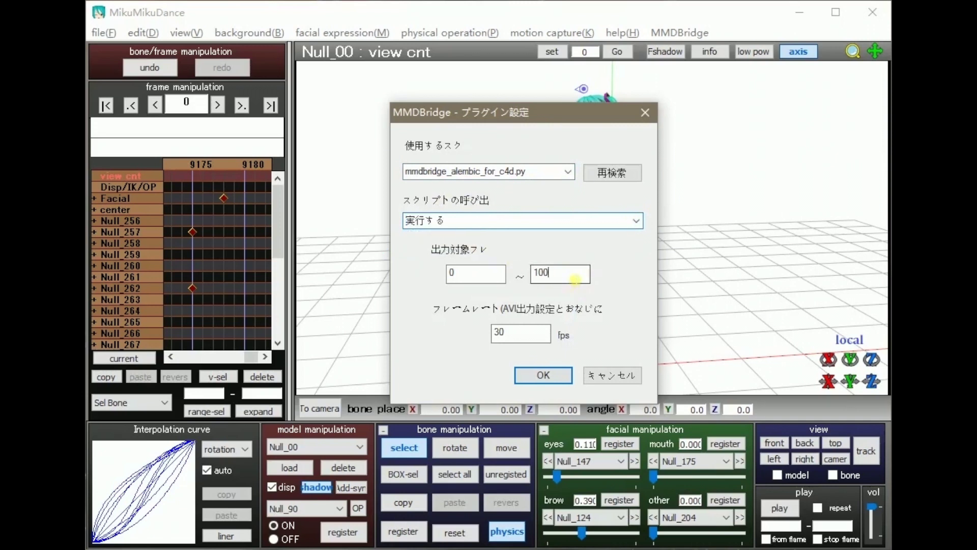
double_click(540, 281)
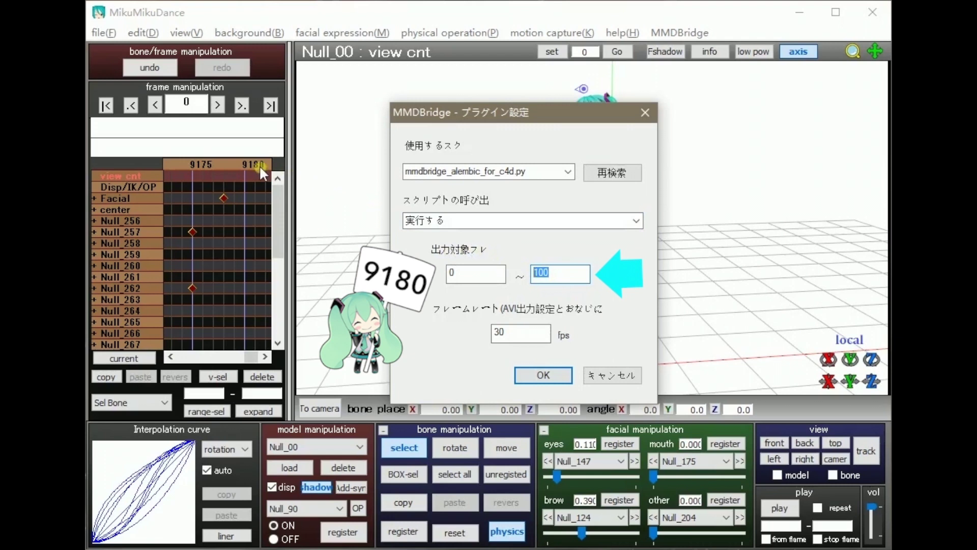
type("9180")
left_click(544, 376)
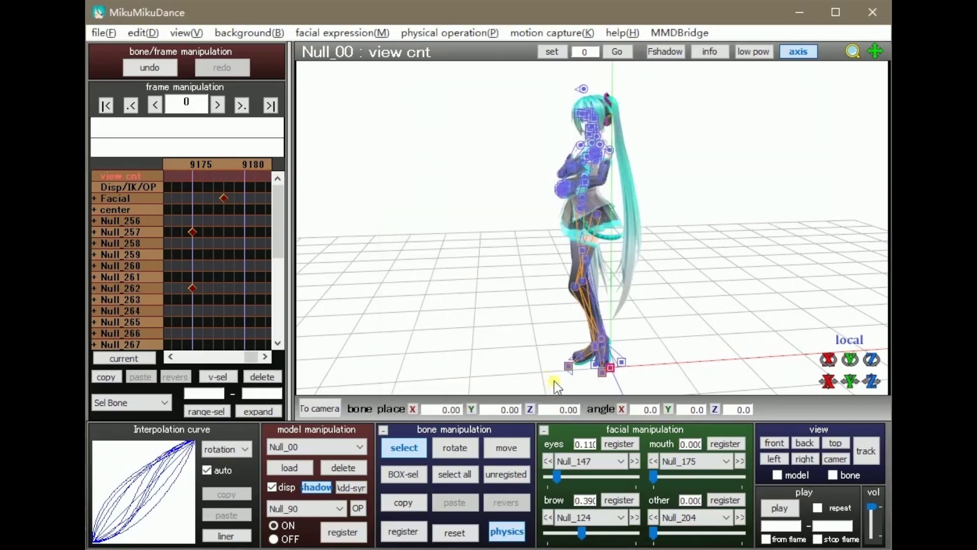
Step: Start rendering to an AVI file named MIKU
left_click(102, 32)
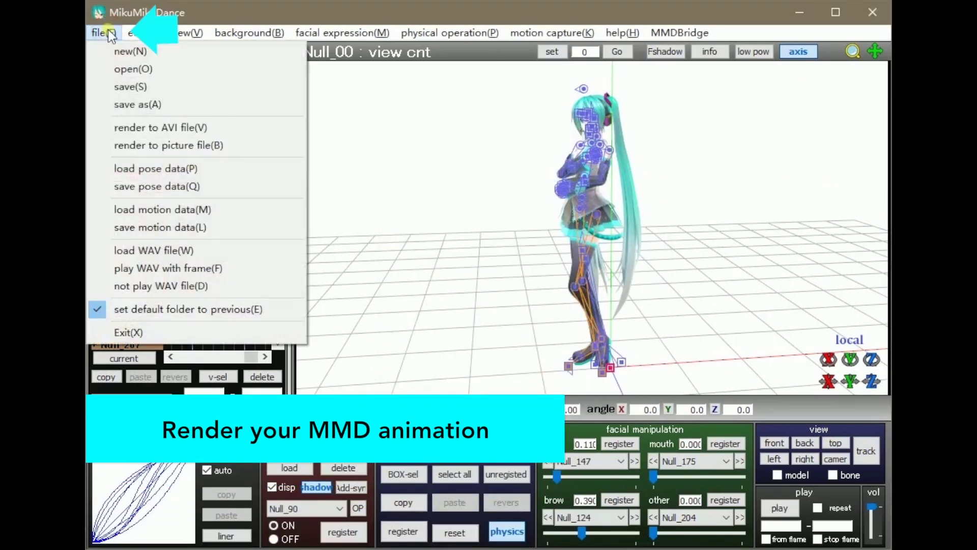
left_click(163, 126)
type("MIKU")
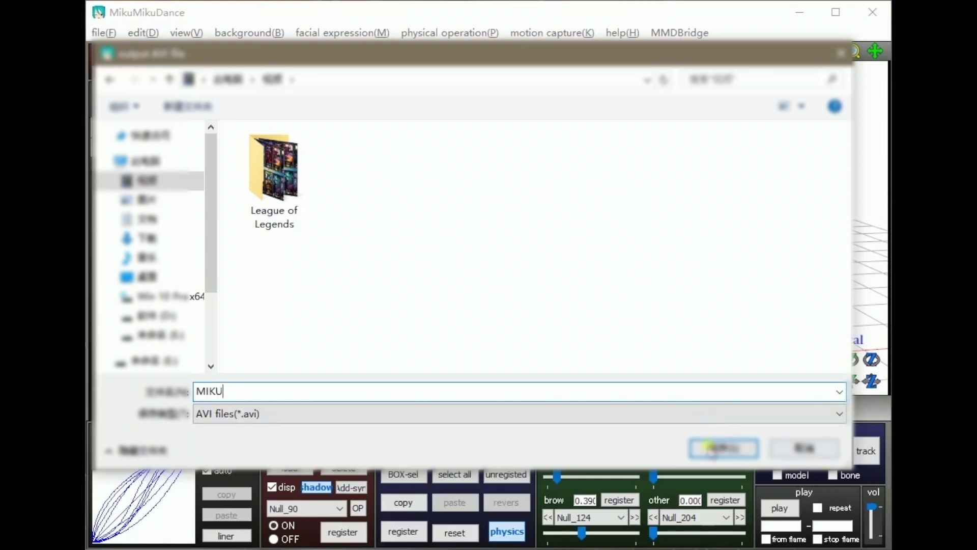
left_click(712, 448)
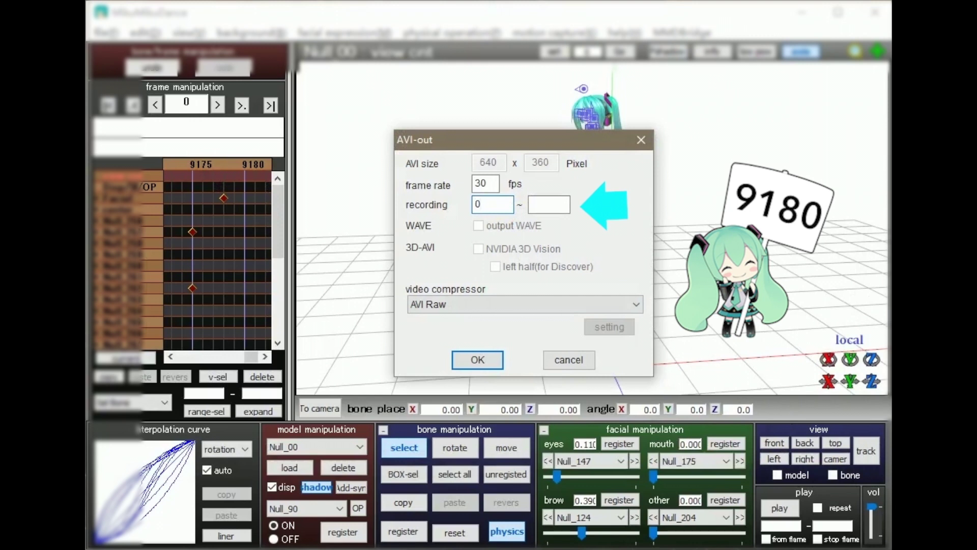
Step: Record frames 0 to 9180 and dismiss the Alembic export message
left_click(560, 209)
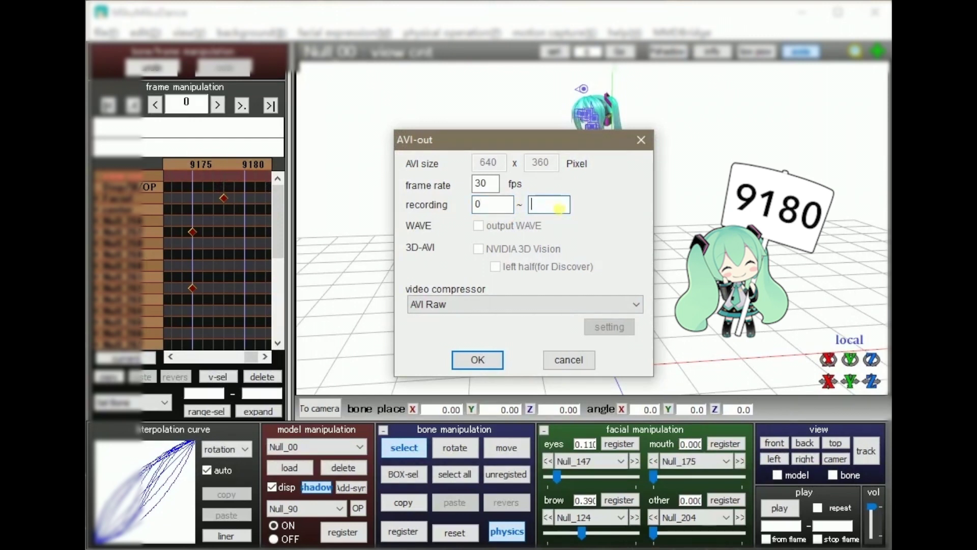
type("9180")
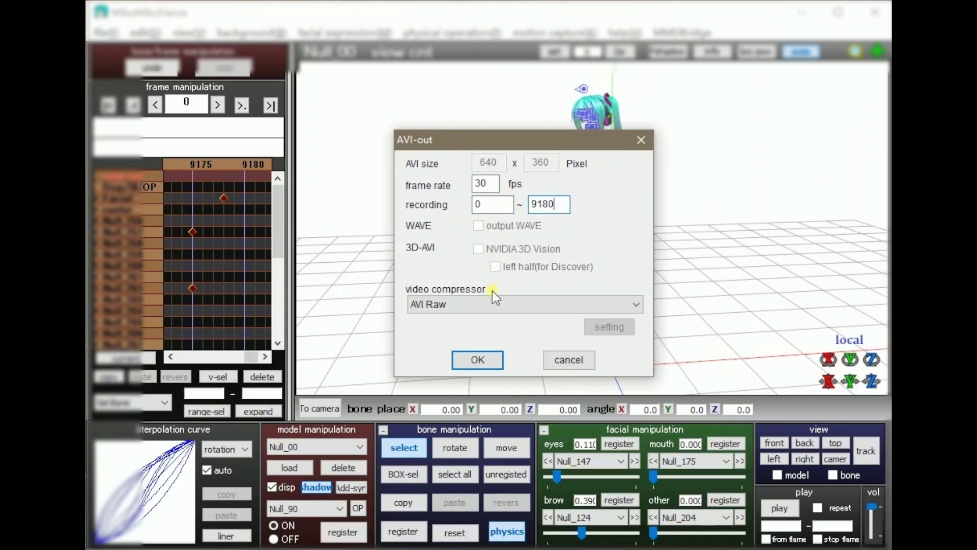
left_click(482, 356)
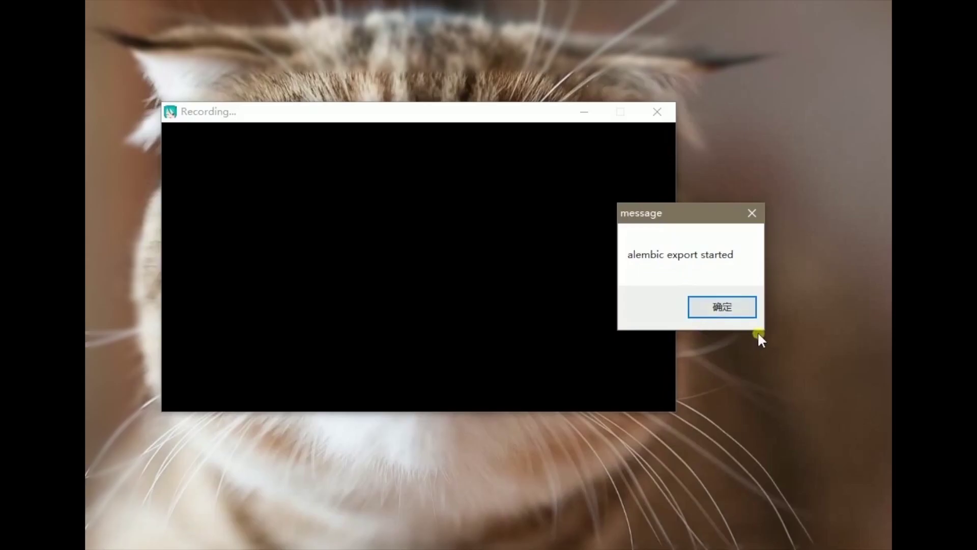
left_click(716, 309)
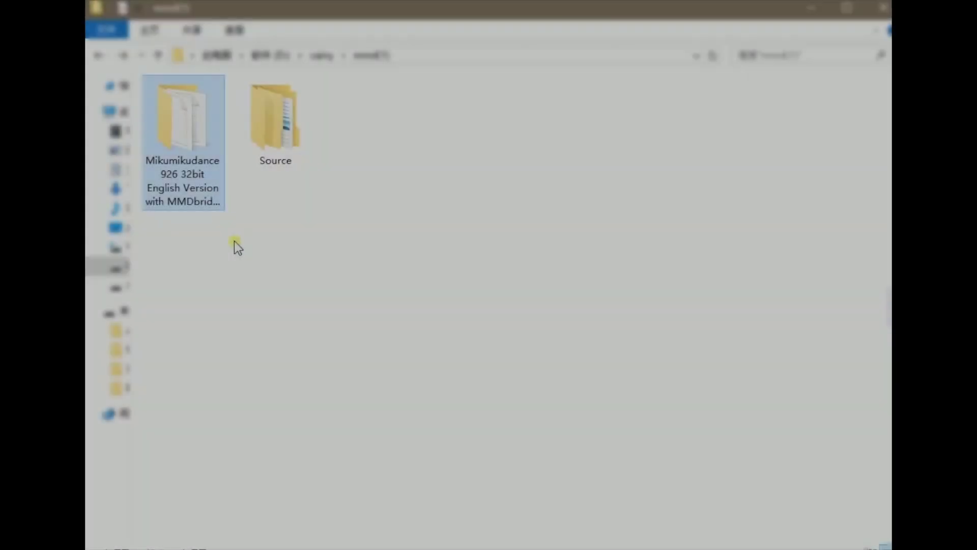
Step: Open the out folder inside the MikuMikuDance installation folder
double_click(208, 173)
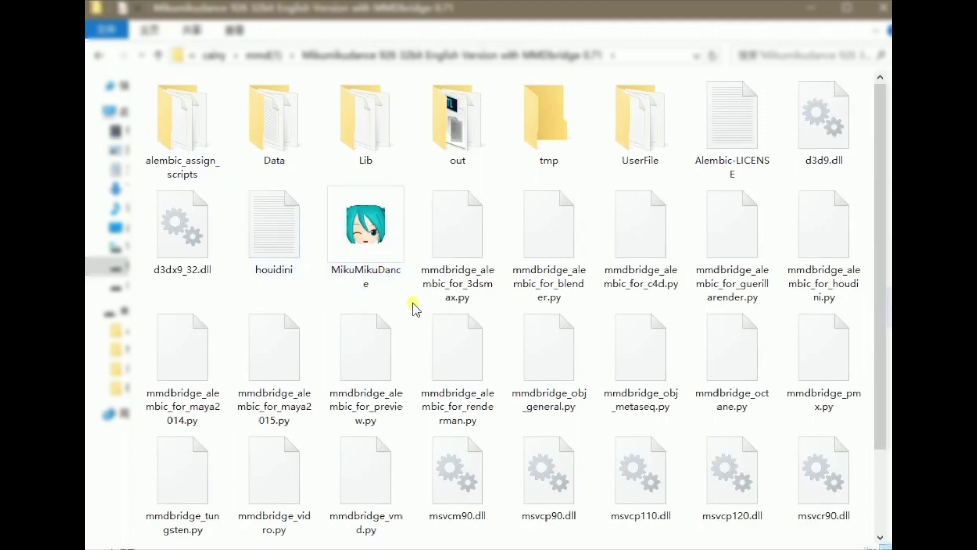
left_click(498, 153)
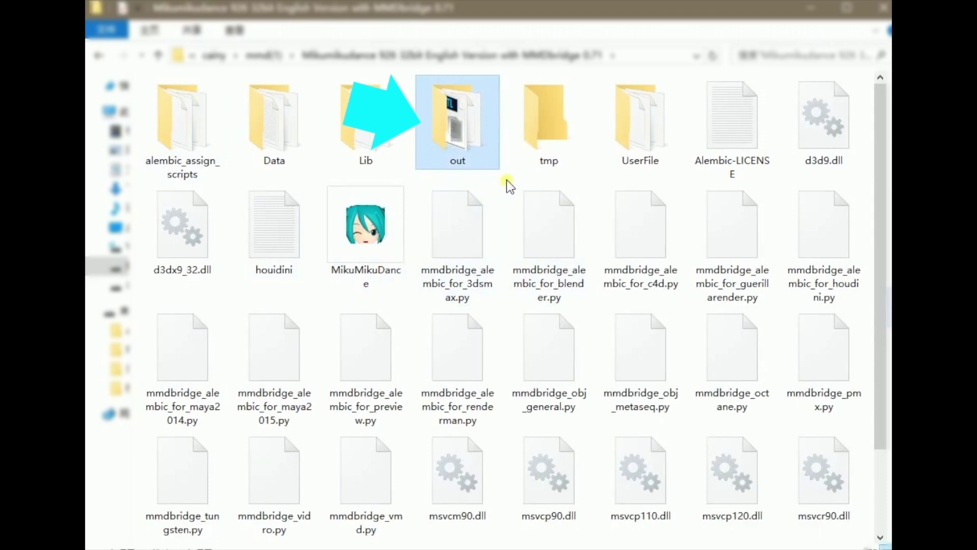
double_click(483, 153)
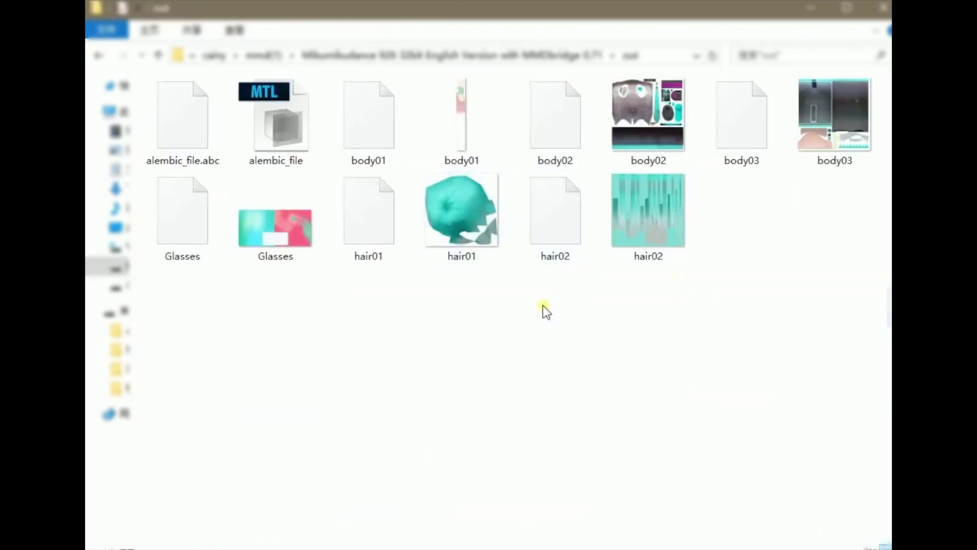
Step: Create a MIKU folder in out and move all other exported files into it
right_click(452, 327)
mouse_move(581, 509)
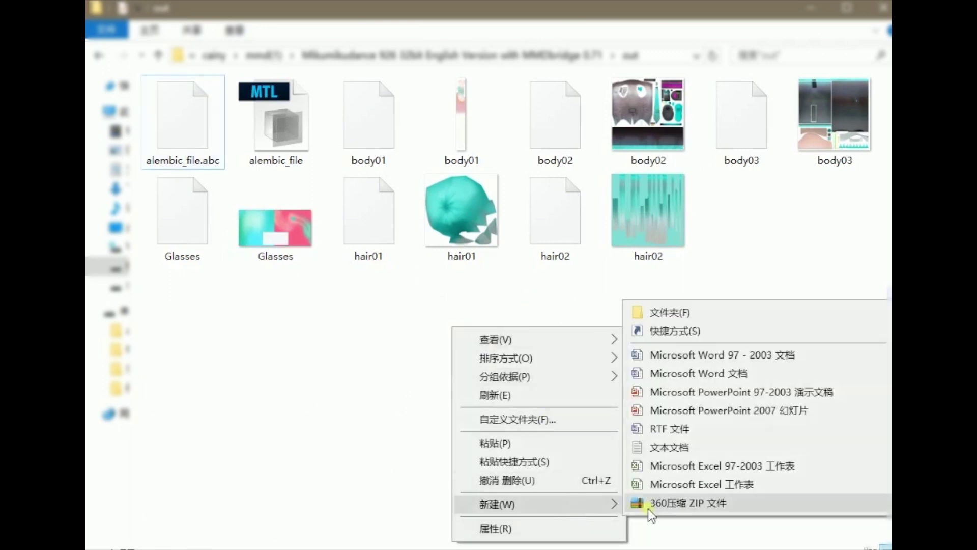
left_click(709, 313)
type("MIKU")
key("Return")
key("Return")
left_click_drag(827, 382, 210, 88)
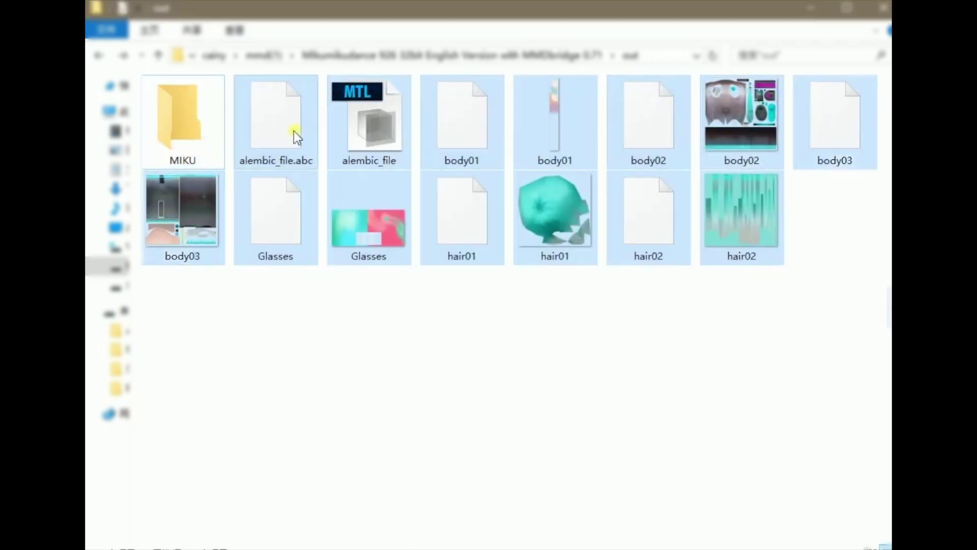
left_click_drag(294, 131, 181, 122)
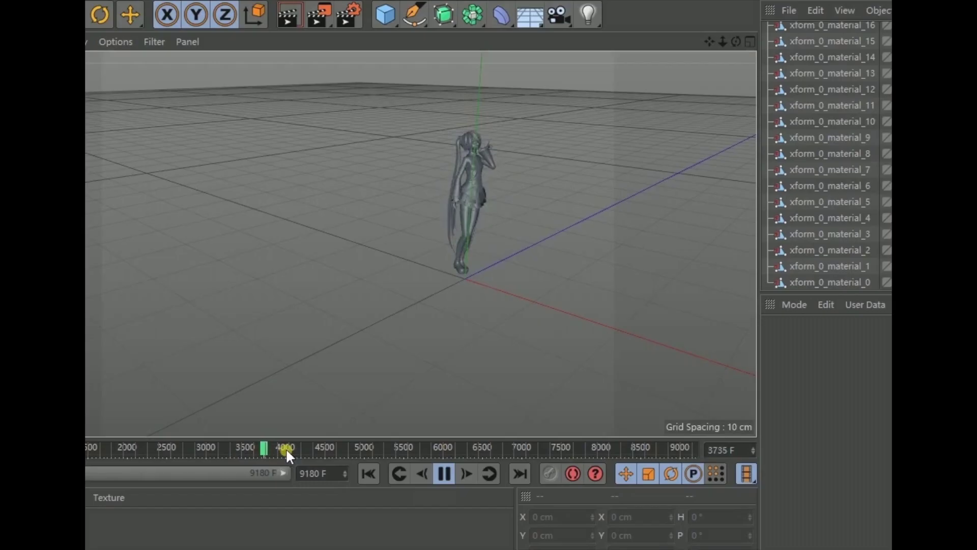
Step: Rewind the Miku animation to frame 0, orbit around the model, and play it
left_click(444, 473)
left_click(368, 473)
left_click_drag(509, 285, 439, 367, "alt")
left_click(444, 474)
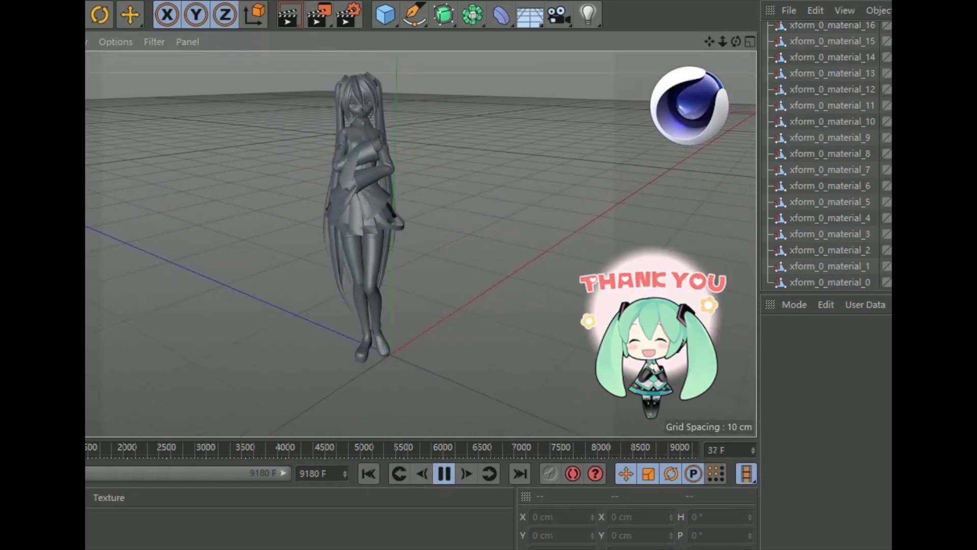